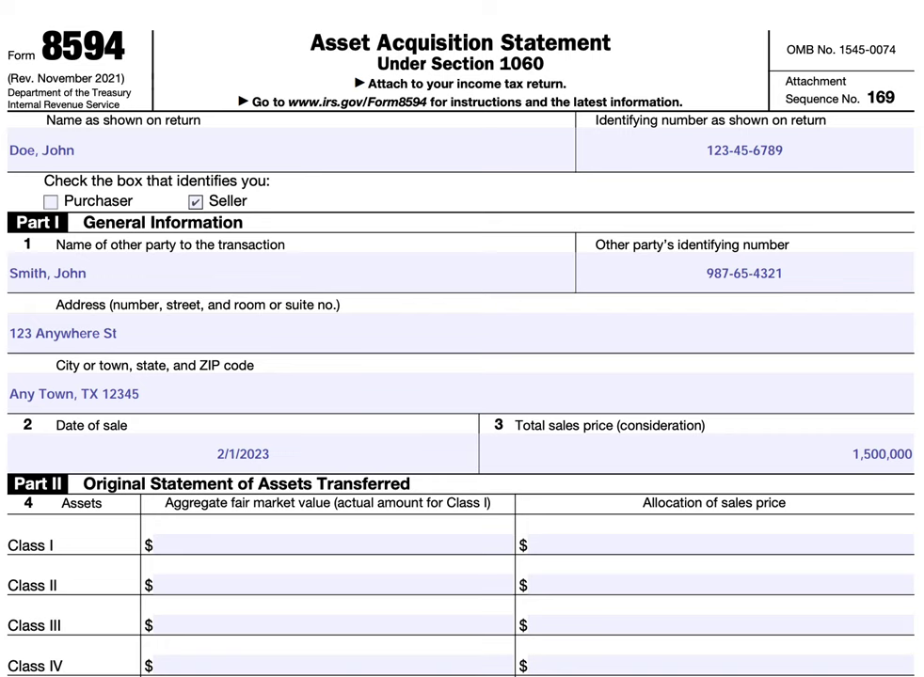
- Look over Parts I to III of Form 8594, including the supplemental statement on page 2
scroll(431, 373, "down", 5)
scroll(435, 373, "up", 6)
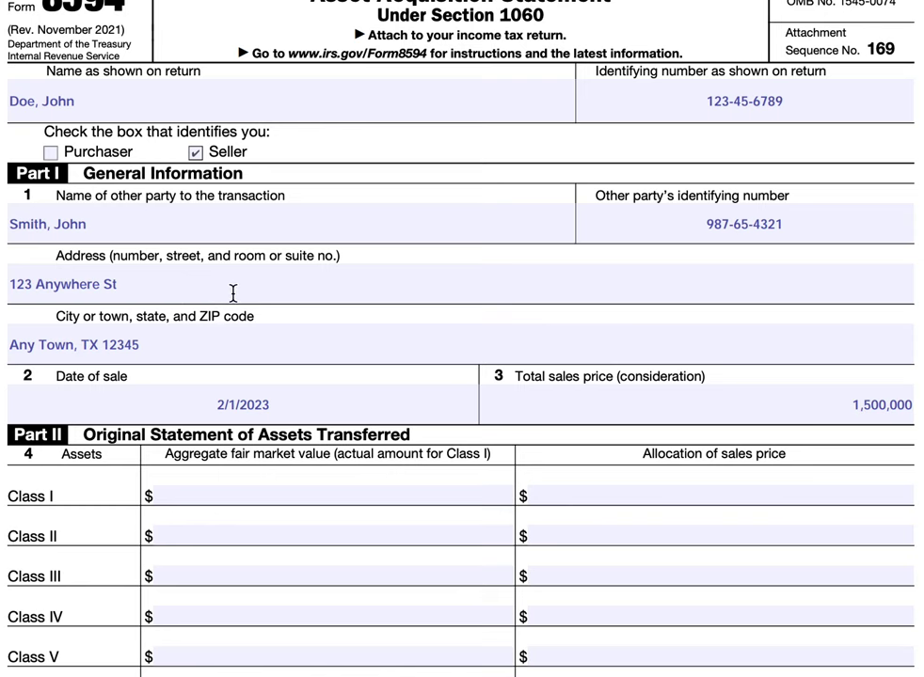
scroll(233, 293, "down", 5)
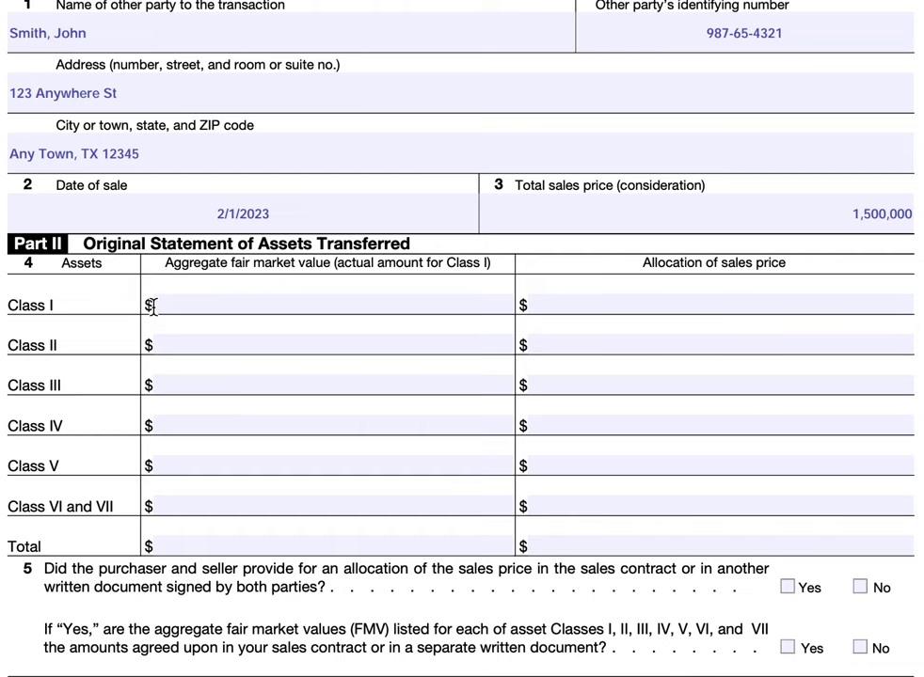
scroll(211, 329, "down", 10)
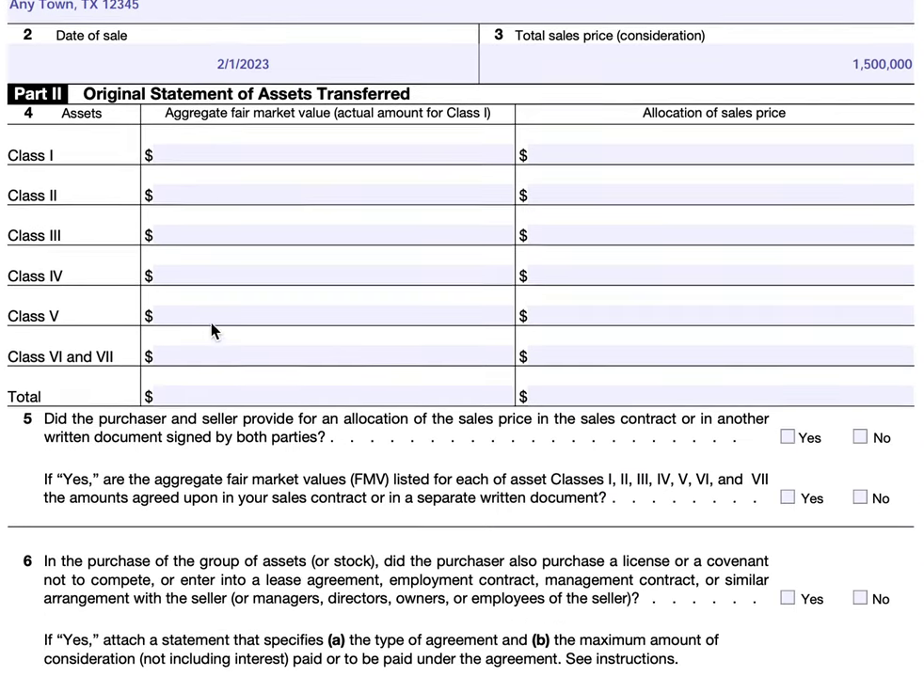
scroll(212, 323, "down", 4)
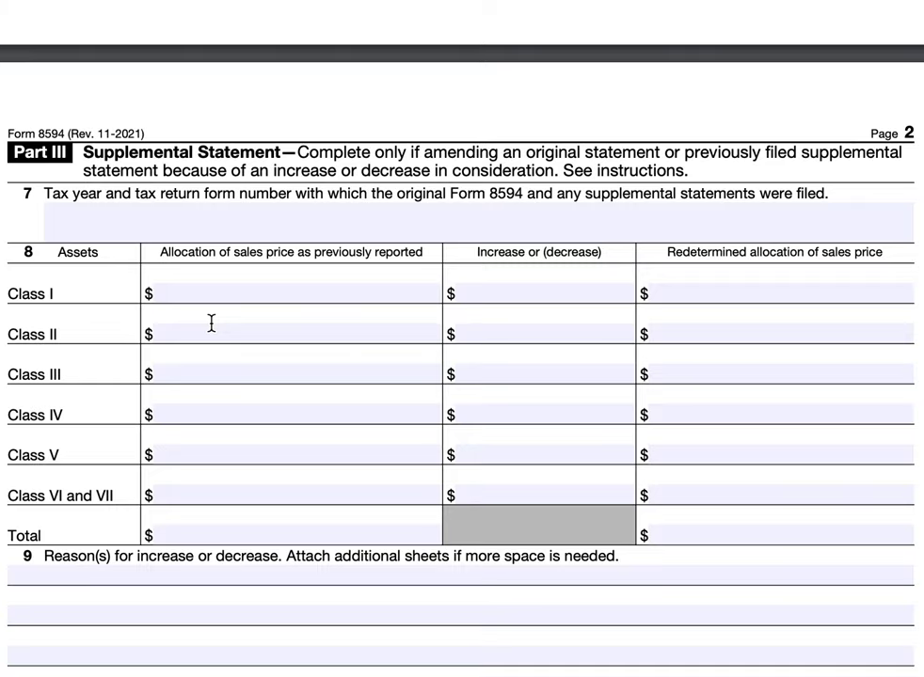
scroll(212, 323, "up", 15)
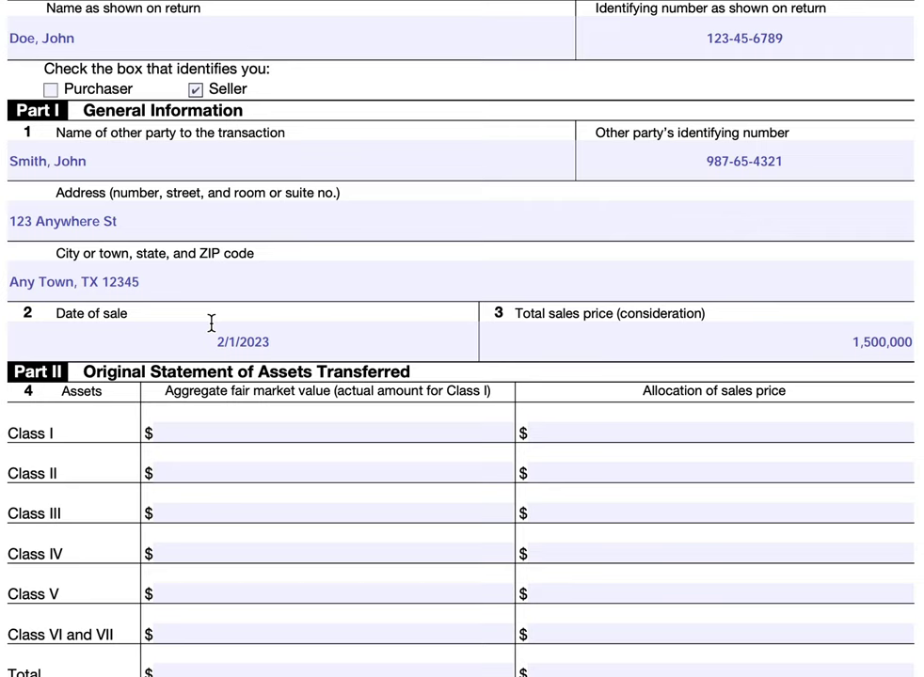
scroll(212, 328, "up", 2)
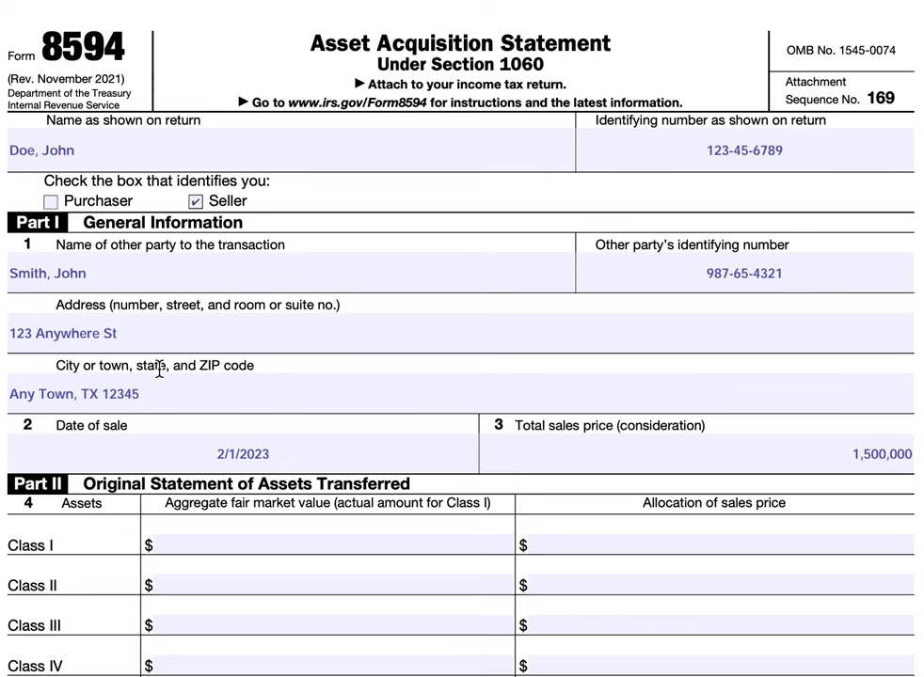
- Replace the name of the other party to the transaction with "Smith Landscaping Company"
left_click(87, 273)
left_click_drag(94, 273, 17, 272)
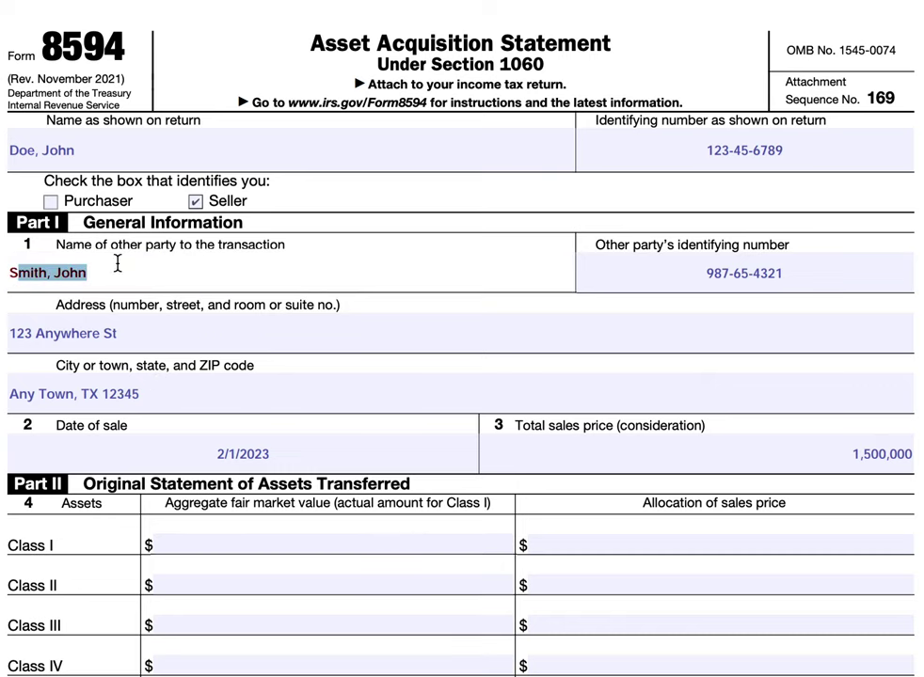
key("BackSpace")
key("BackSpace")
type("Smi")
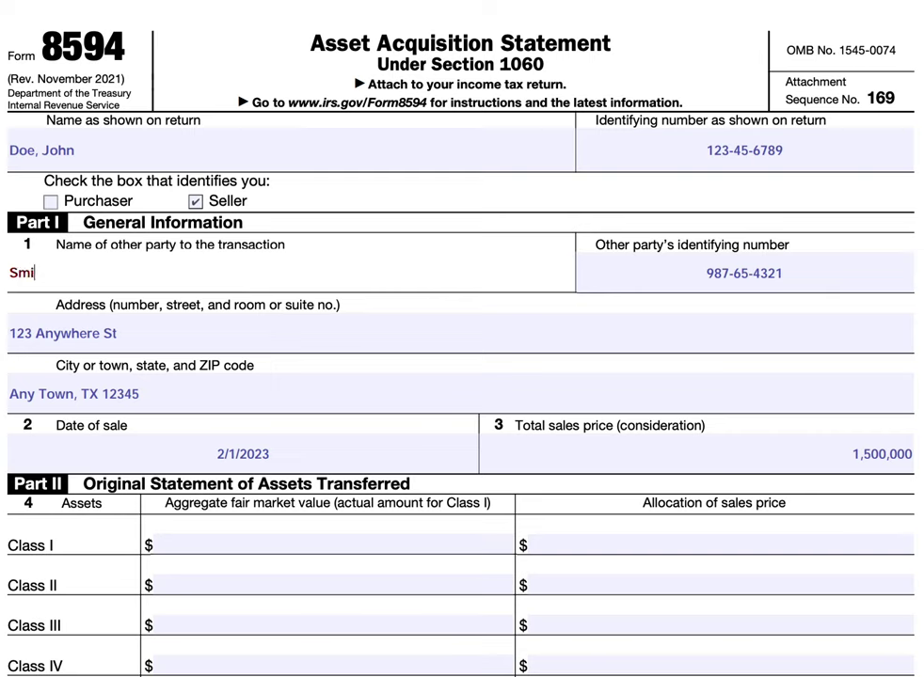
type("th Landsca")
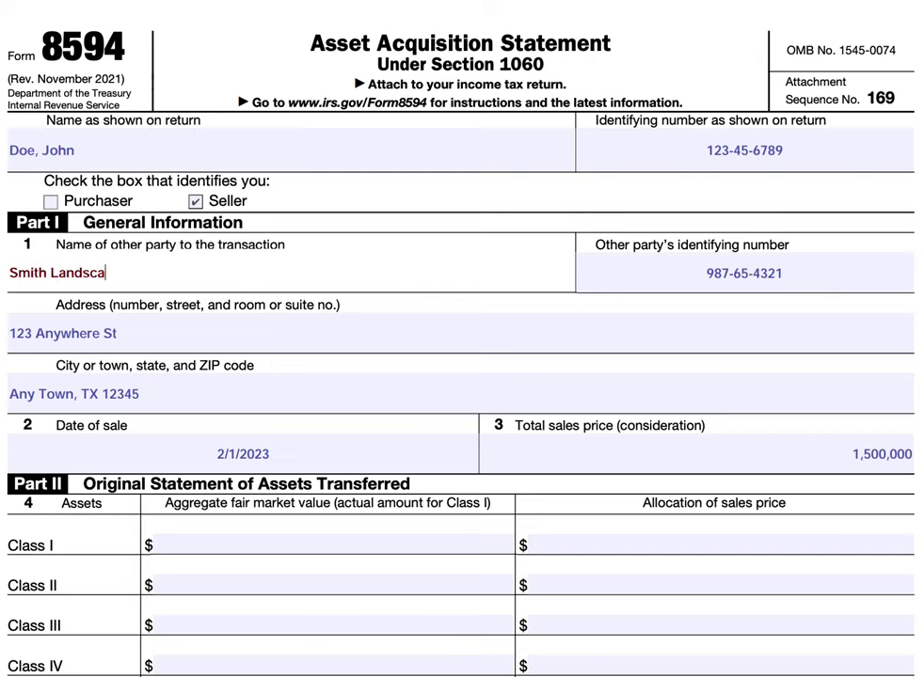
type("ping")
type("Company")
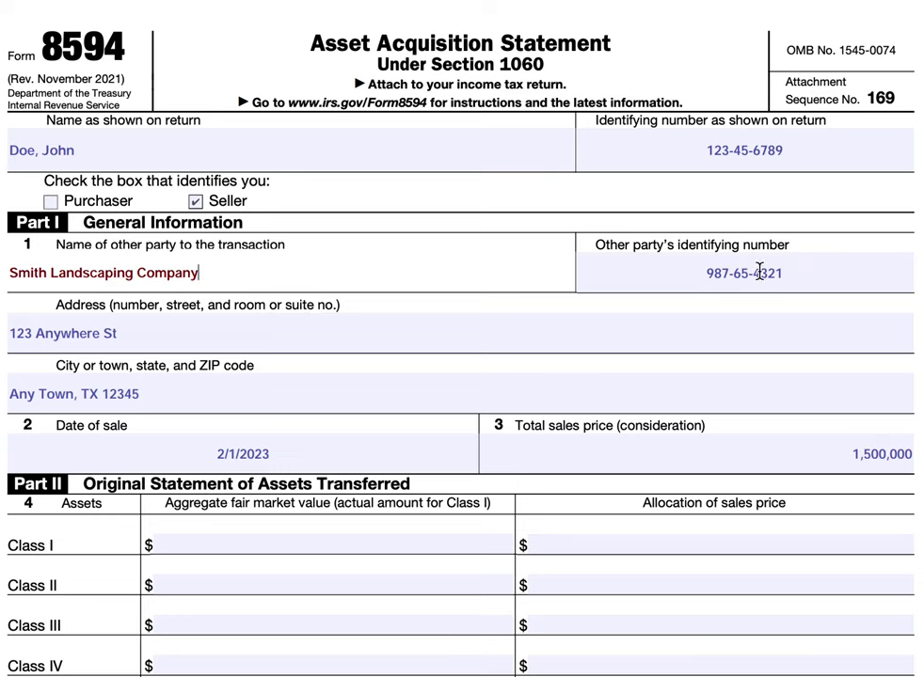
- Reformat the other party's identifying number as an EIN, with a single hyphen after the second digit
left_click(722, 272)
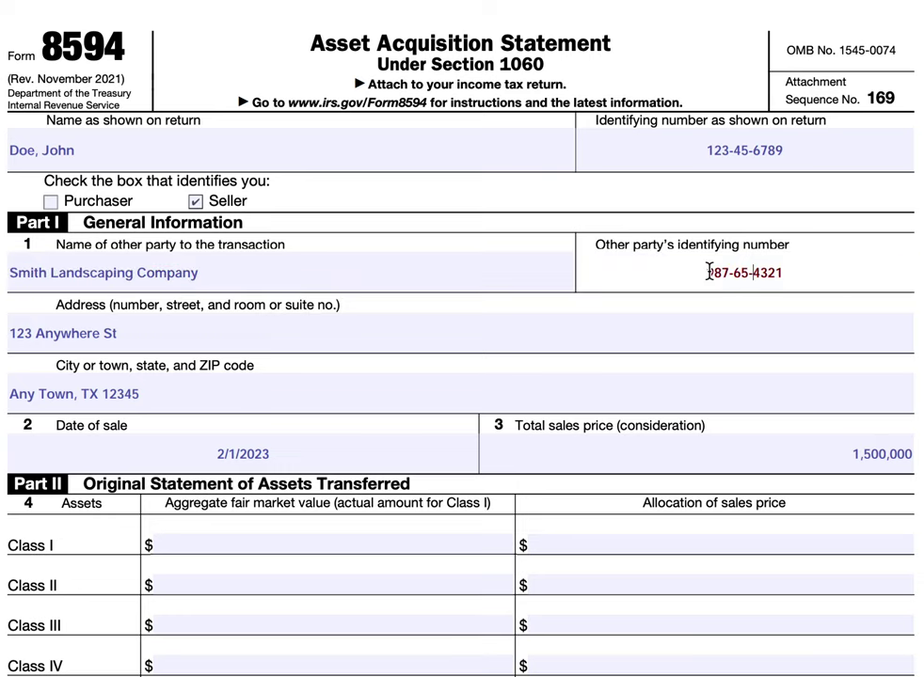
key("BackSpace")
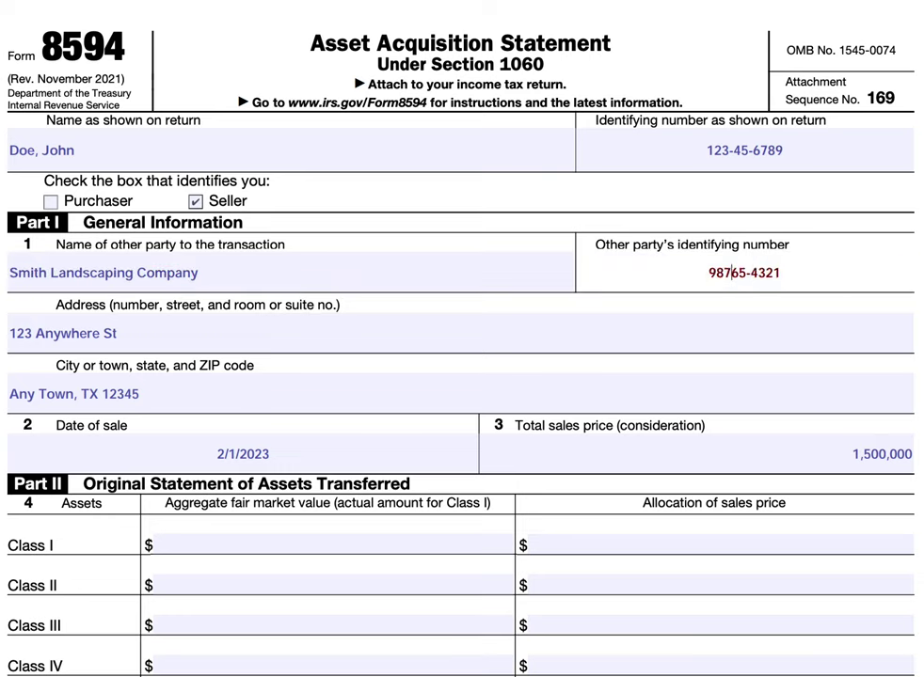
type("-")
key("Right")
key("Right")
key("Right")
key("Delete")
- Enter the line 4 aggregate fair market values: 100000 for Class I, 1000000 for Class V and 400000 for Class VI and VII
scroll(801, 463, "down", 2)
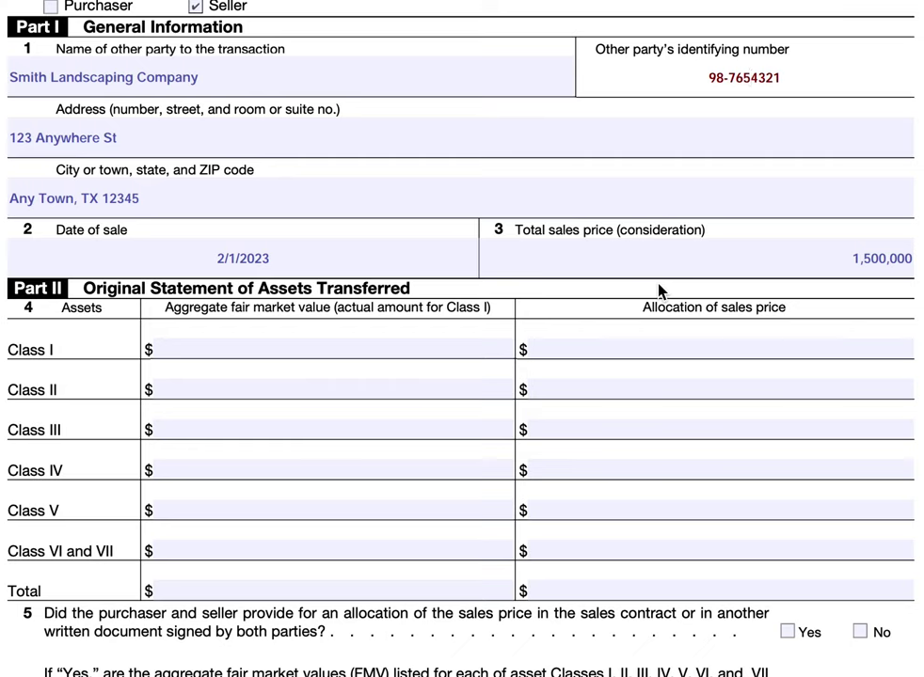
left_click(473, 345)
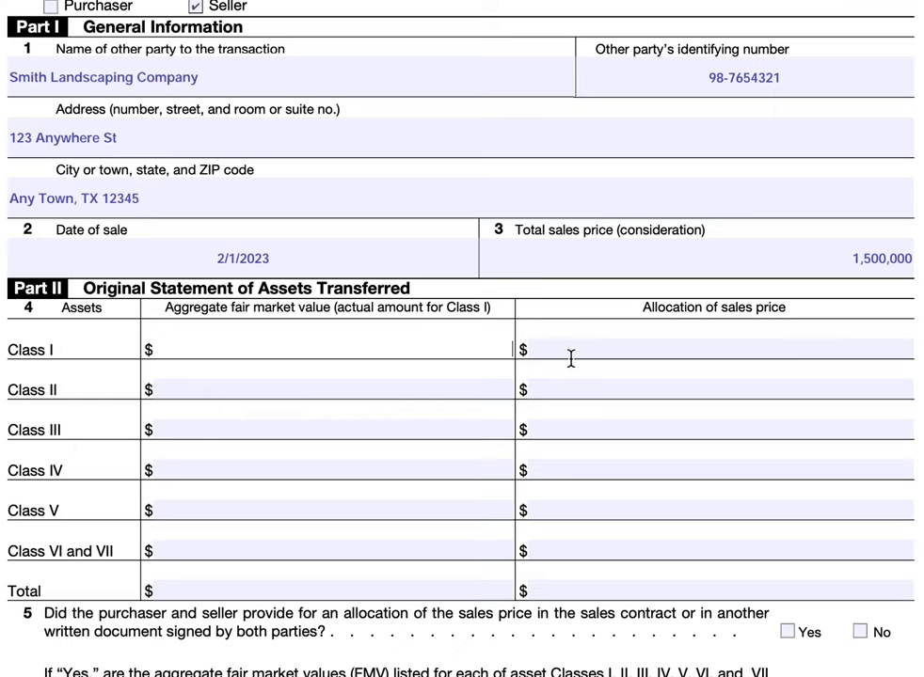
type("100000")
left_click(462, 508)
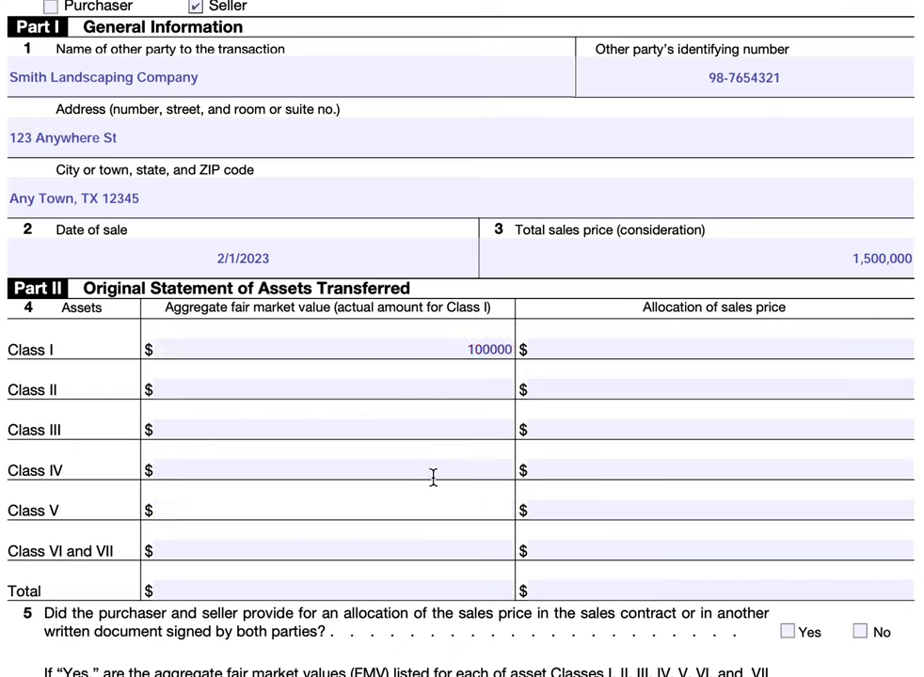
left_click(504, 509)
type("1400000")
left_click_drag(475, 510, 468, 511)
key("BackSpace")
type("00")
left_click(506, 545)
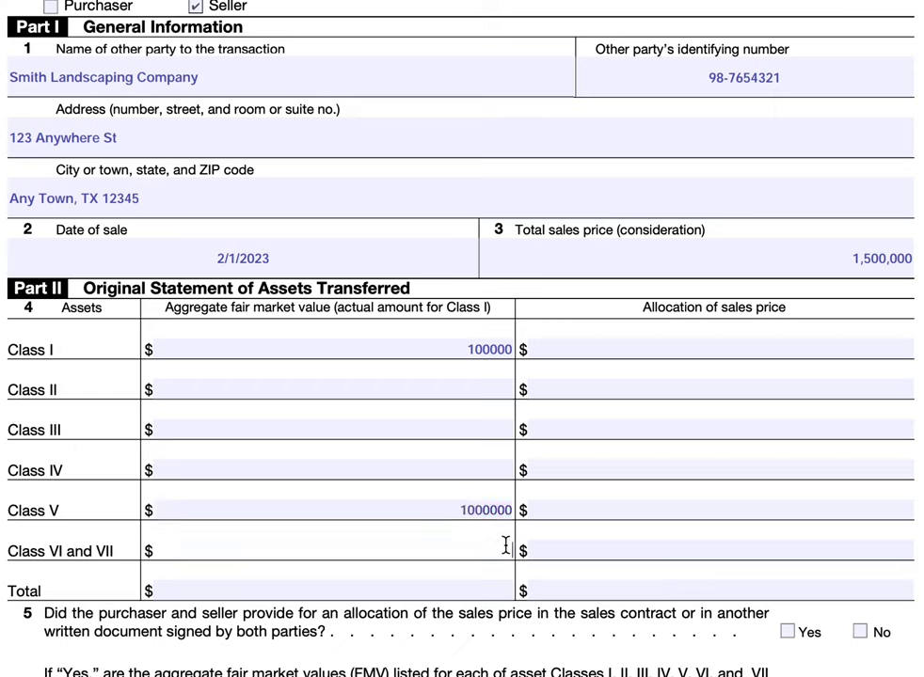
type("400000")
- Enter the line 4 sales price allocations: 100000 for Class I, 1000000 for Class V and 400000 for Class VI and VII
left_click(673, 351)
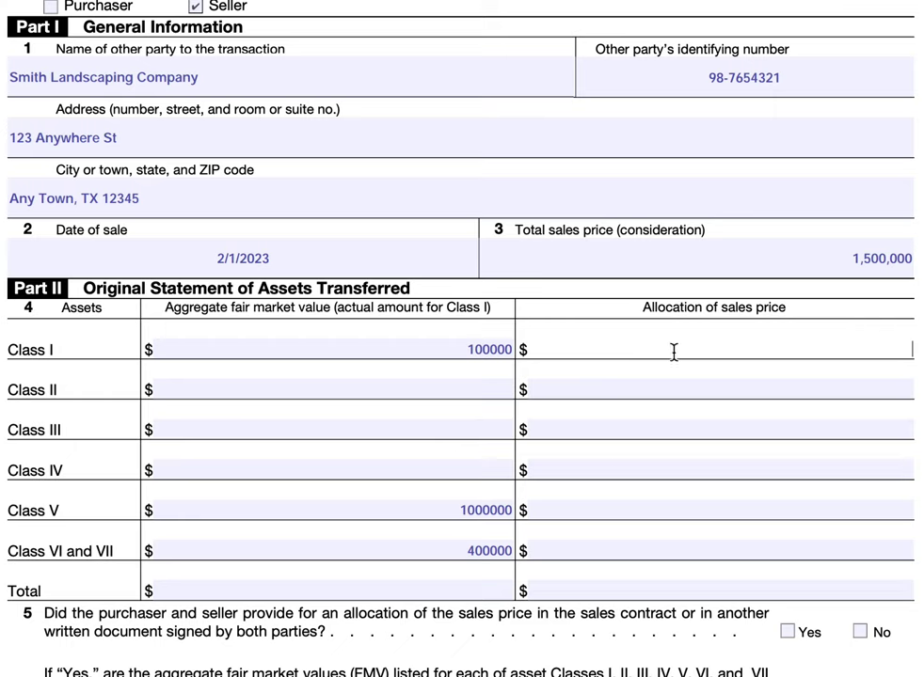
type("100000")
left_click(674, 508)
type("1000000")
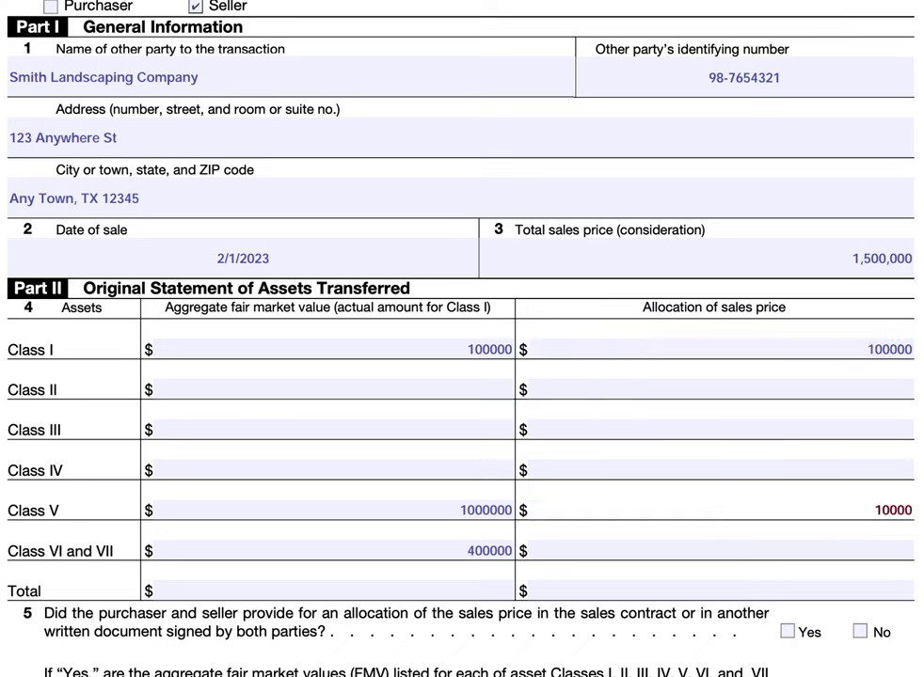
left_click(863, 550)
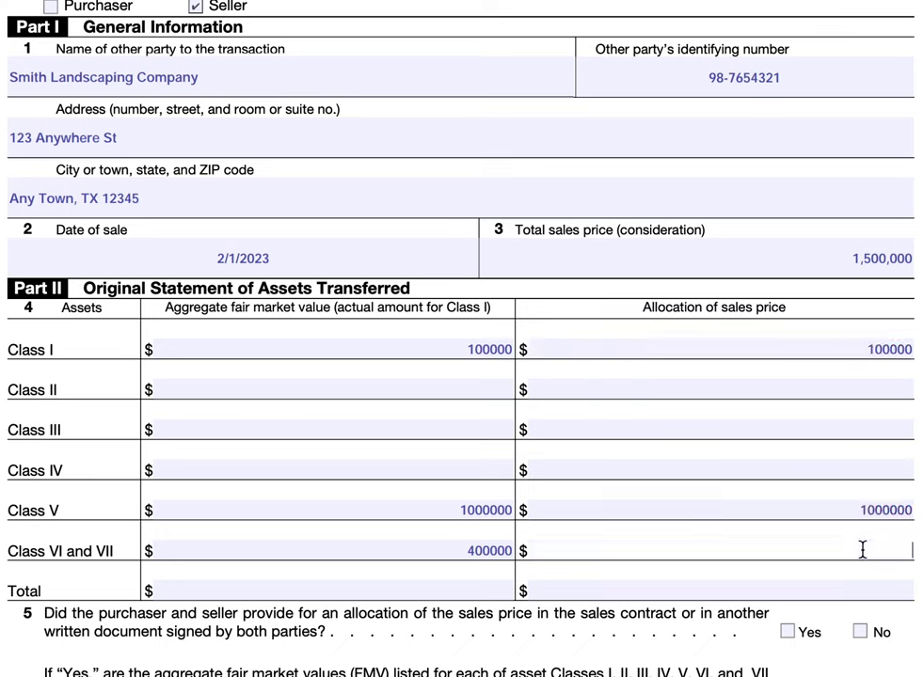
type("400000")
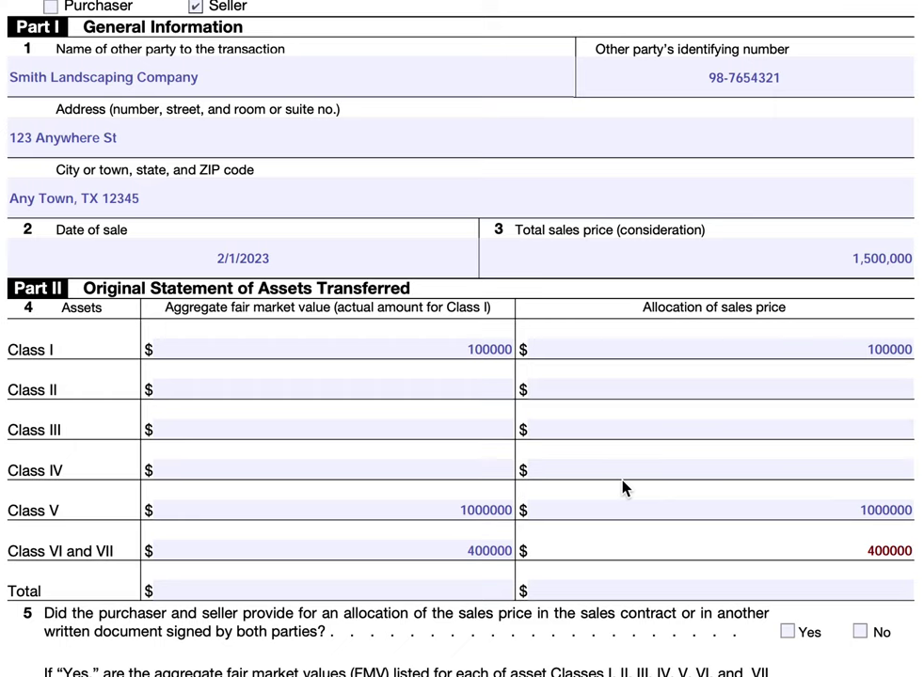
- Enter 1500000 as the line 4 total for both the aggregate fair market value and the sales price allocation
left_click(481, 584)
type("1500000")
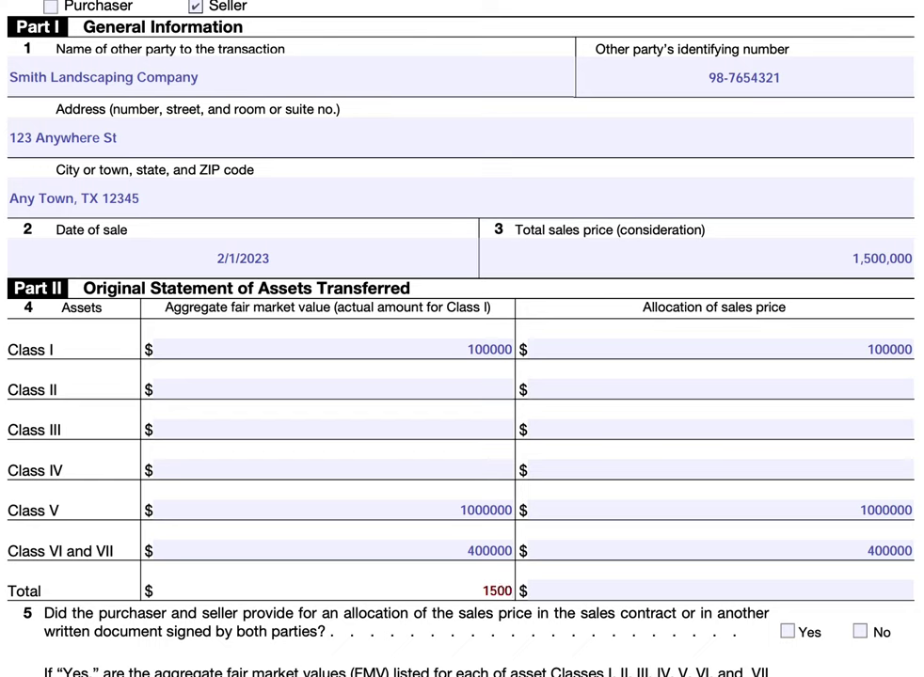
left_click(687, 591)
type("1500000")
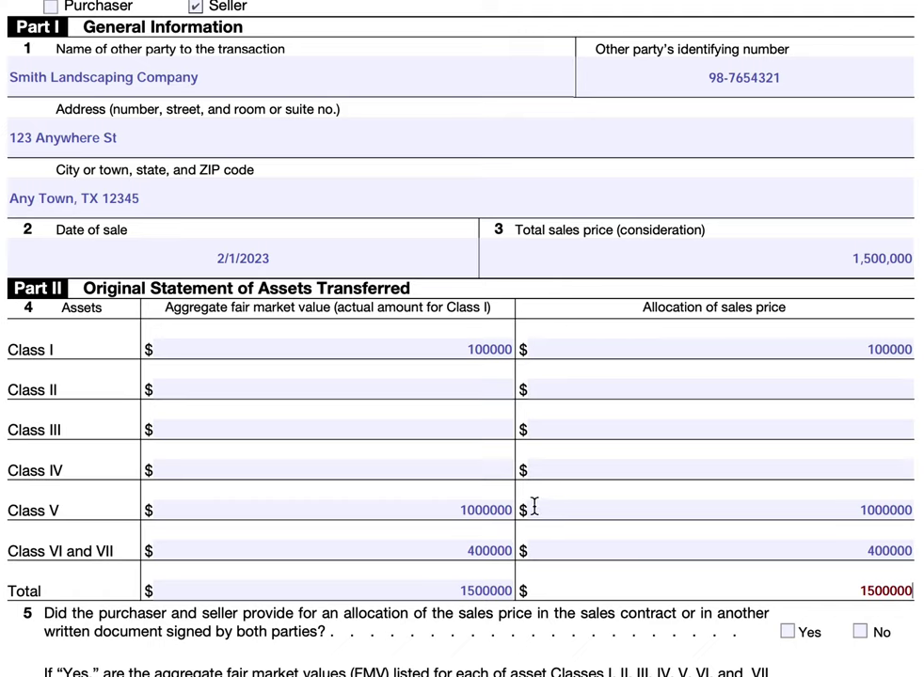
- Answer Yes to both line 5 questions on the agreed allocation and Yes to line 6 on related agreements
scroll(384, 537, "down", 1)
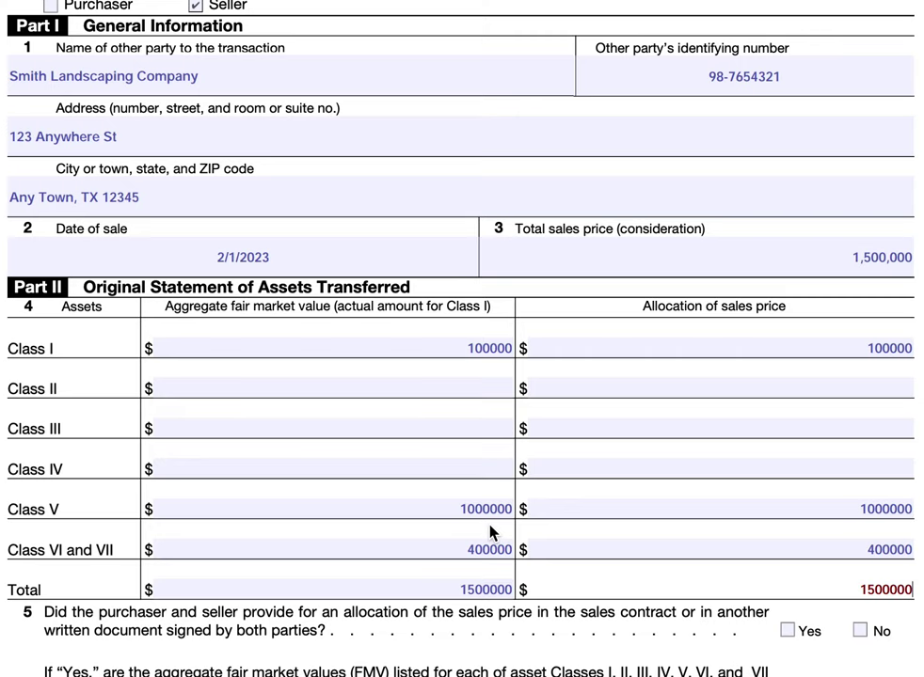
scroll(490, 532, "down", 1)
scroll(491, 532, "down", 4)
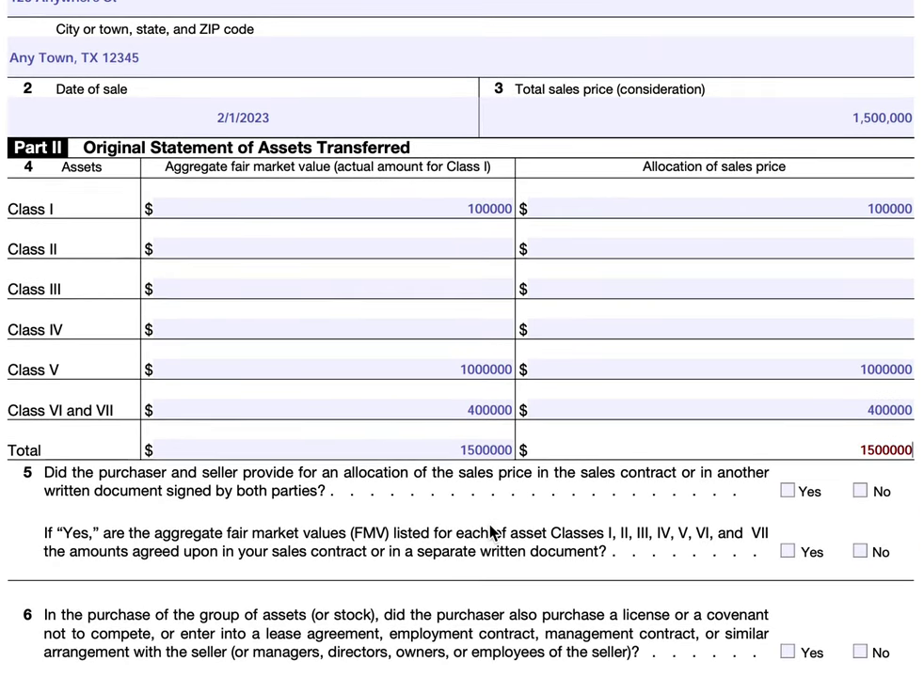
scroll(490, 533, "down", 1)
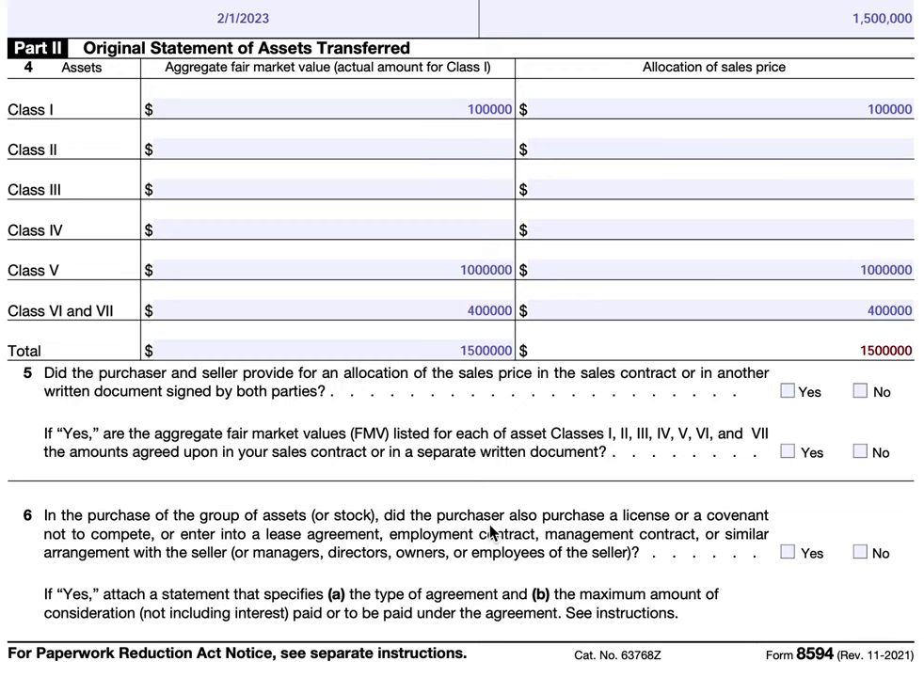
left_click(788, 391)
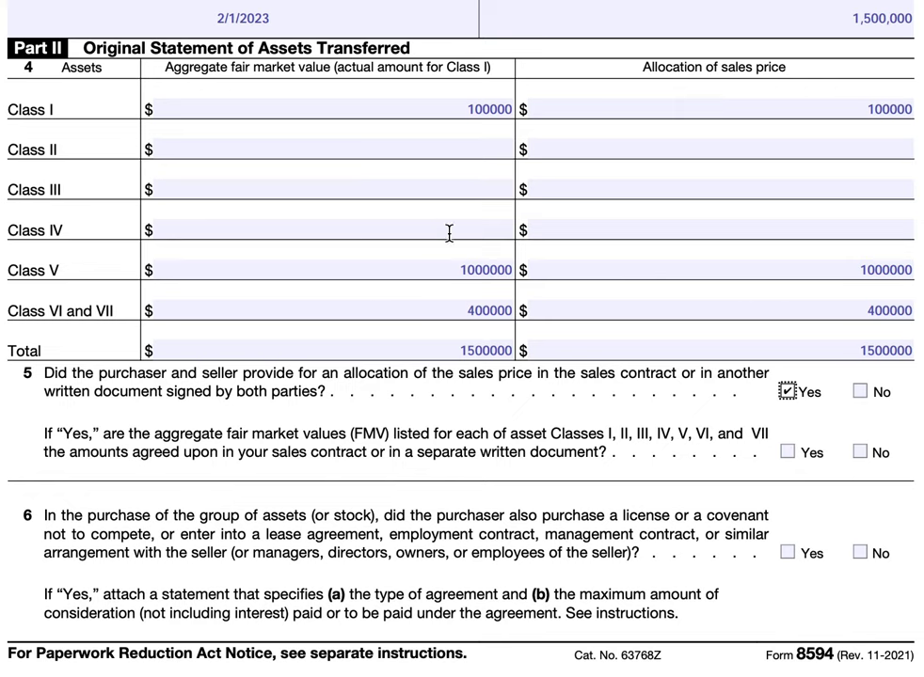
left_click(789, 456)
scroll(696, 466, "down", 1)
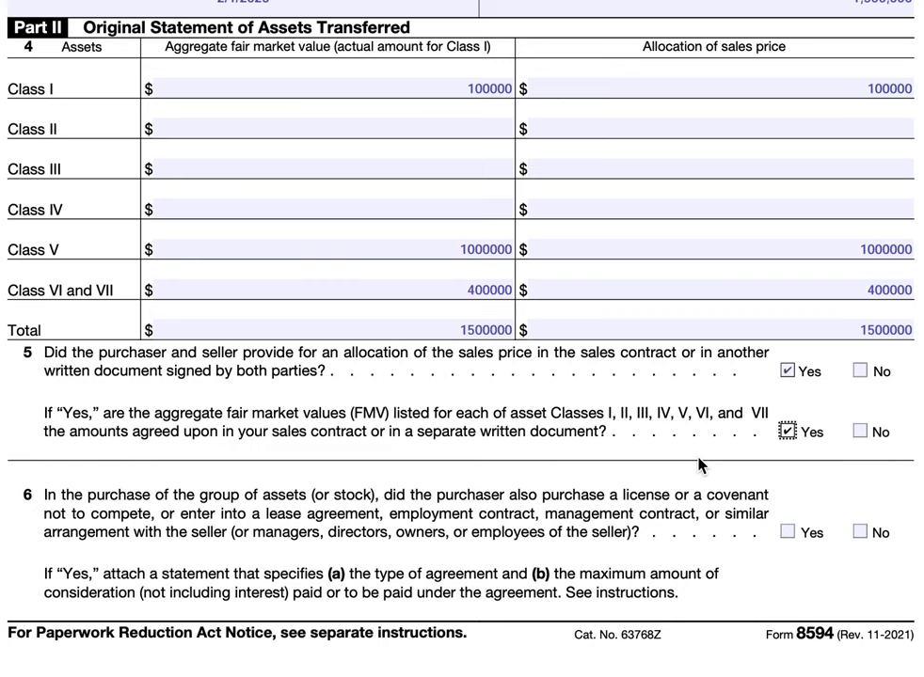
left_click(787, 533)
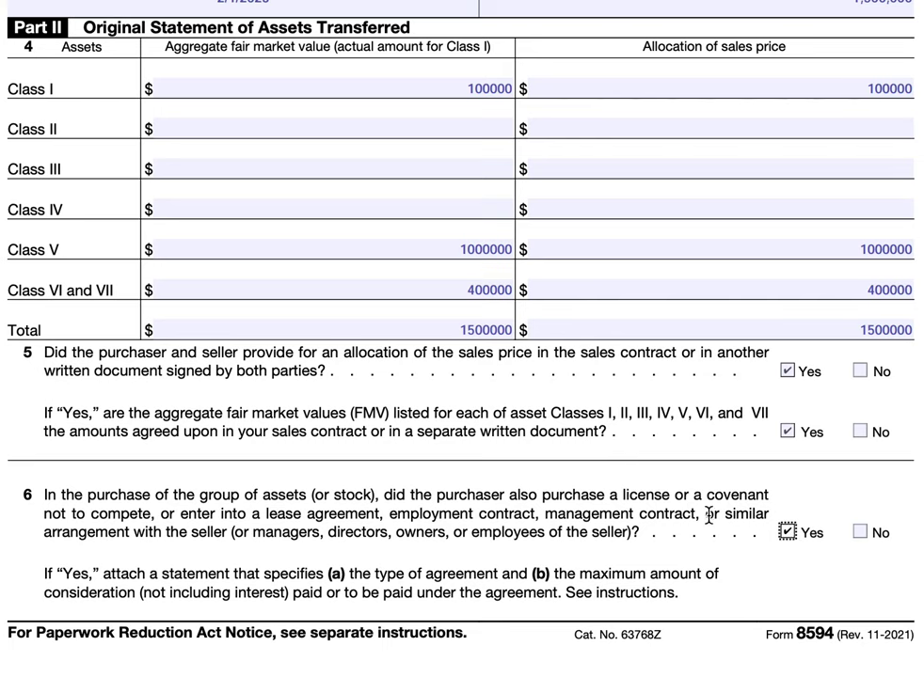
- Enter "2021 1040" on line 7 of Part III as the tax year and return form number
scroll(750, 523, "down", 1)
scroll(750, 523, "down", 3)
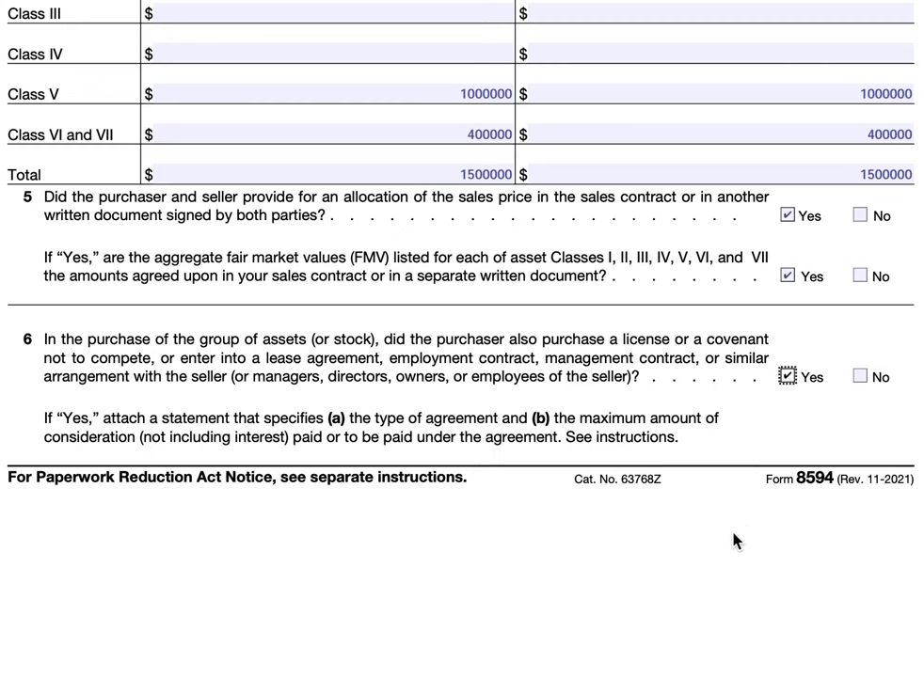
scroll(750, 531, "down", 10)
scroll(734, 533, "down", 2)
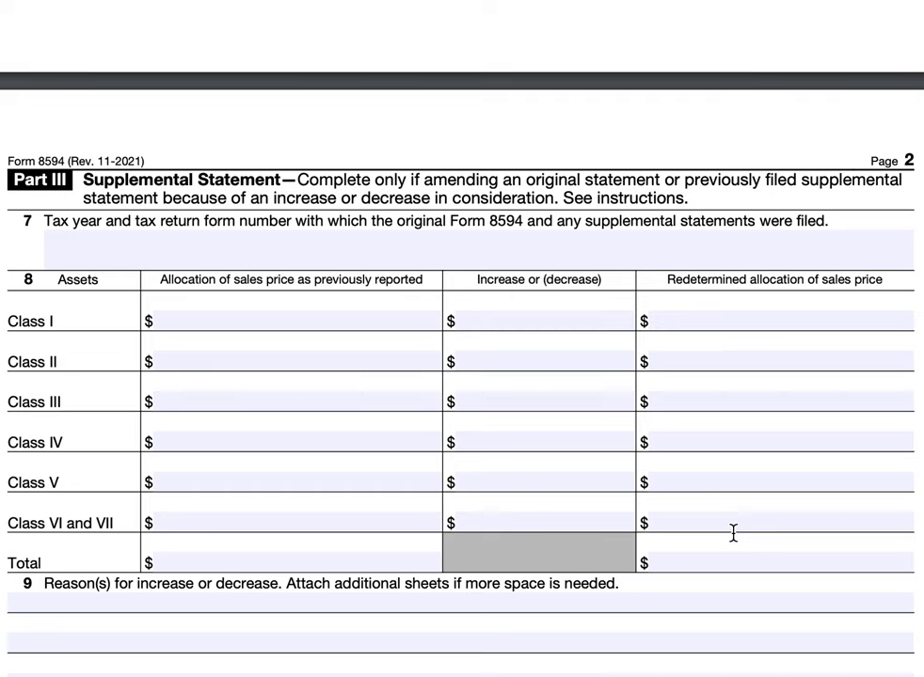
left_click(550, 244)
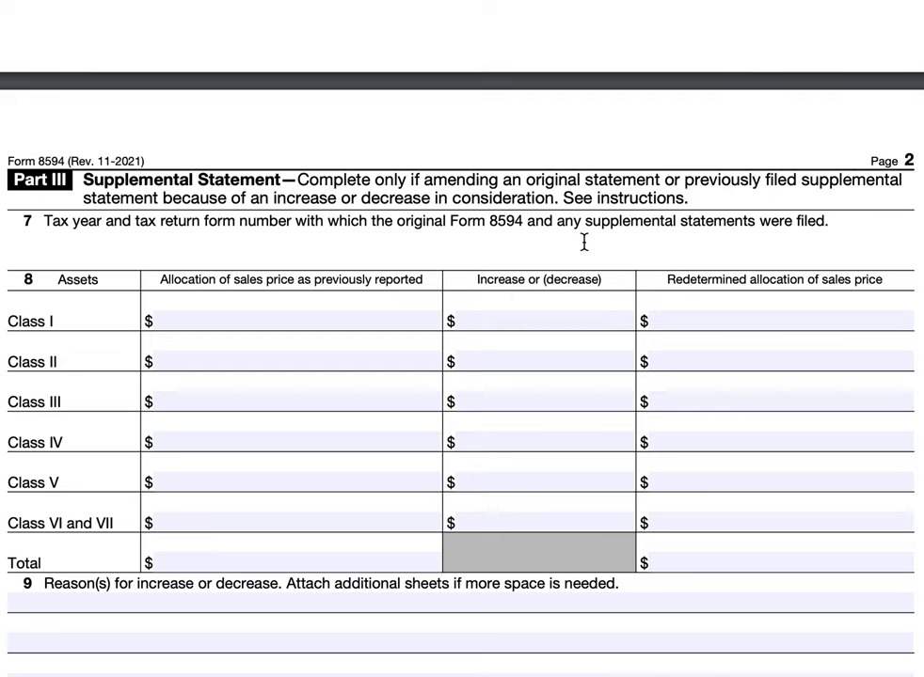
type("2021 1040")
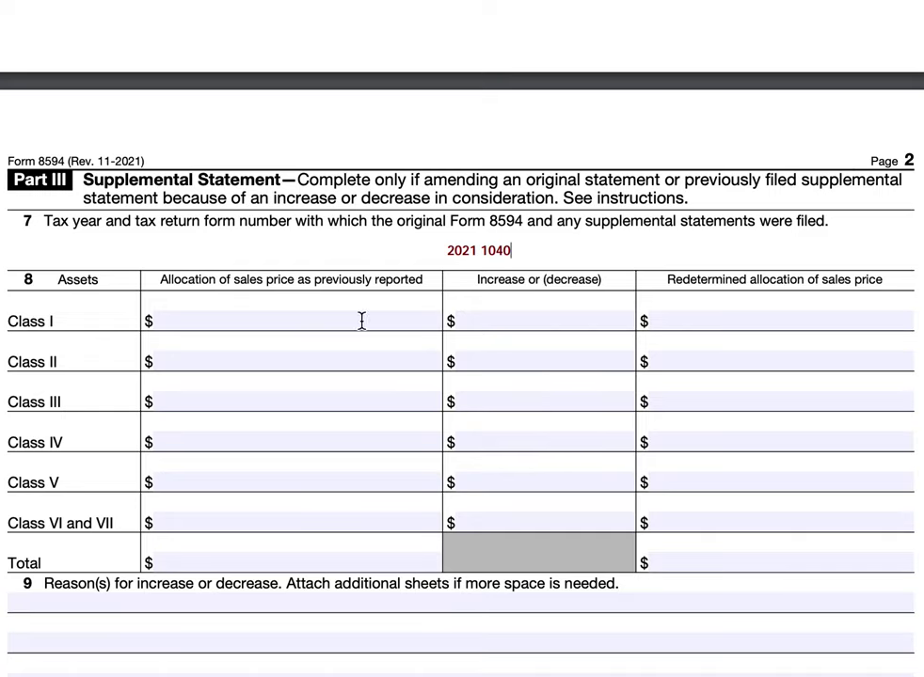
- Enter 100000 as the previously reported Class I sales price allocation on line 8 of Part III
scroll(359, 315, "up", 5)
scroll(358, 315, "up", 6)
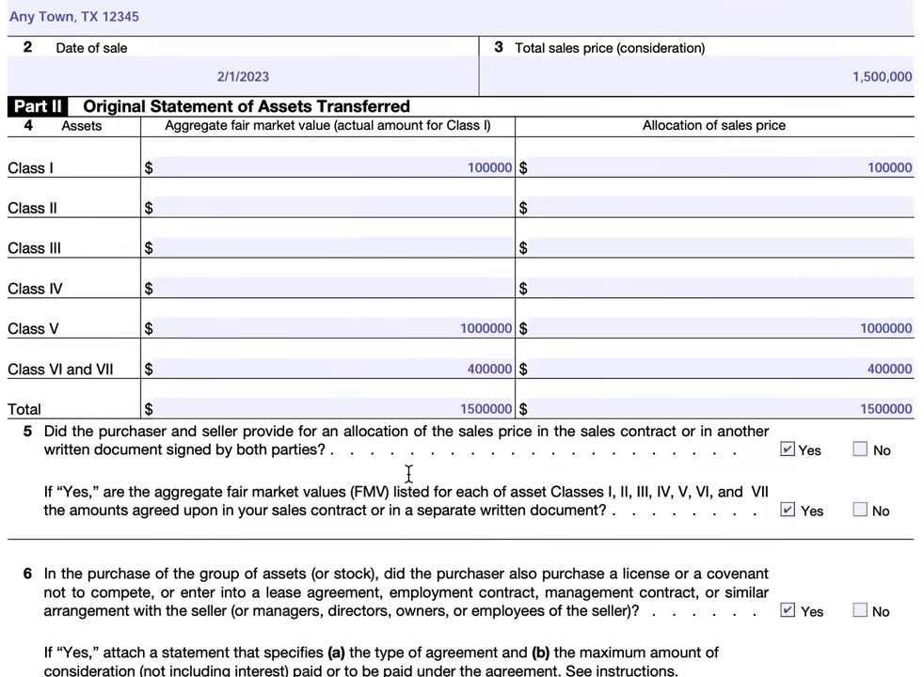
scroll(412, 472, "down", 8)
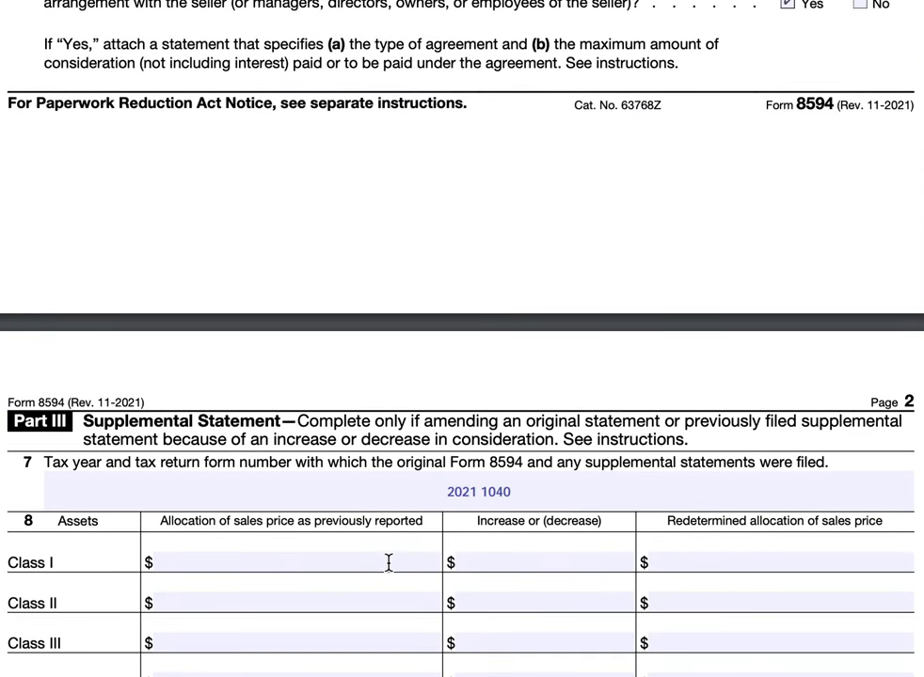
left_click(385, 561)
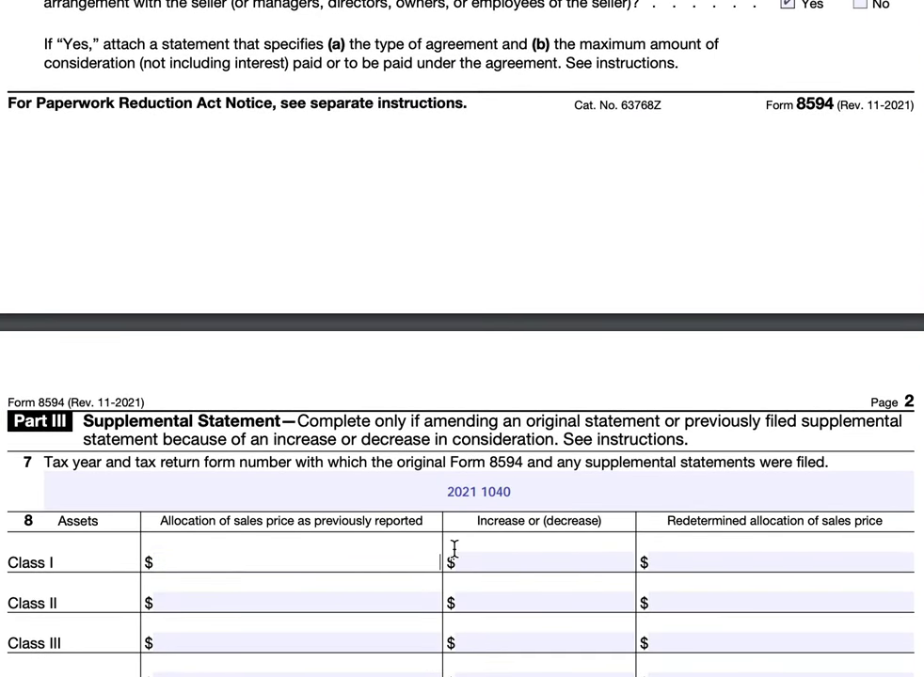
type("500000")
key("BackSpace")
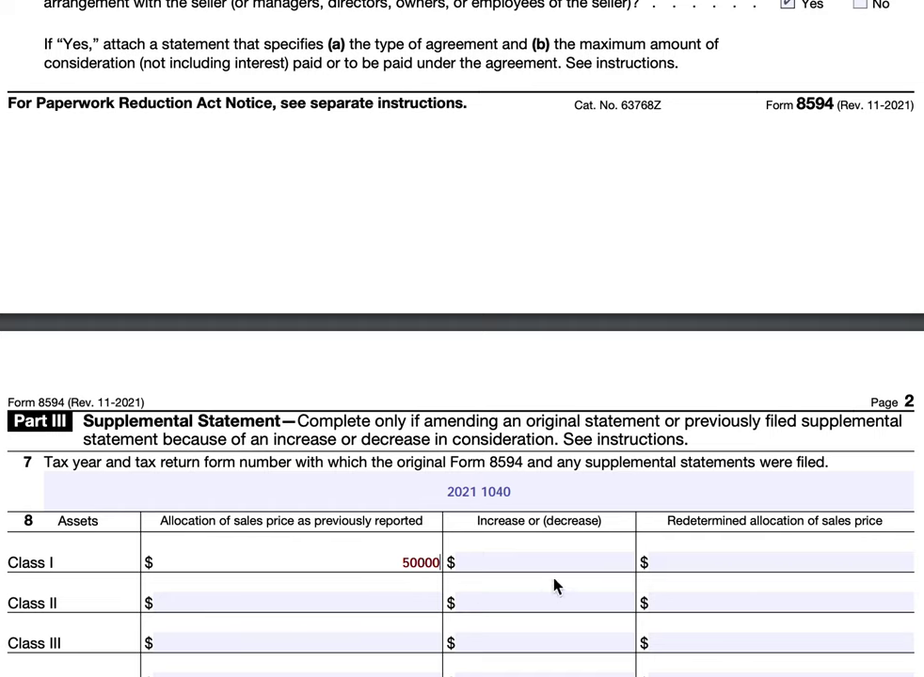
left_click(577, 562)
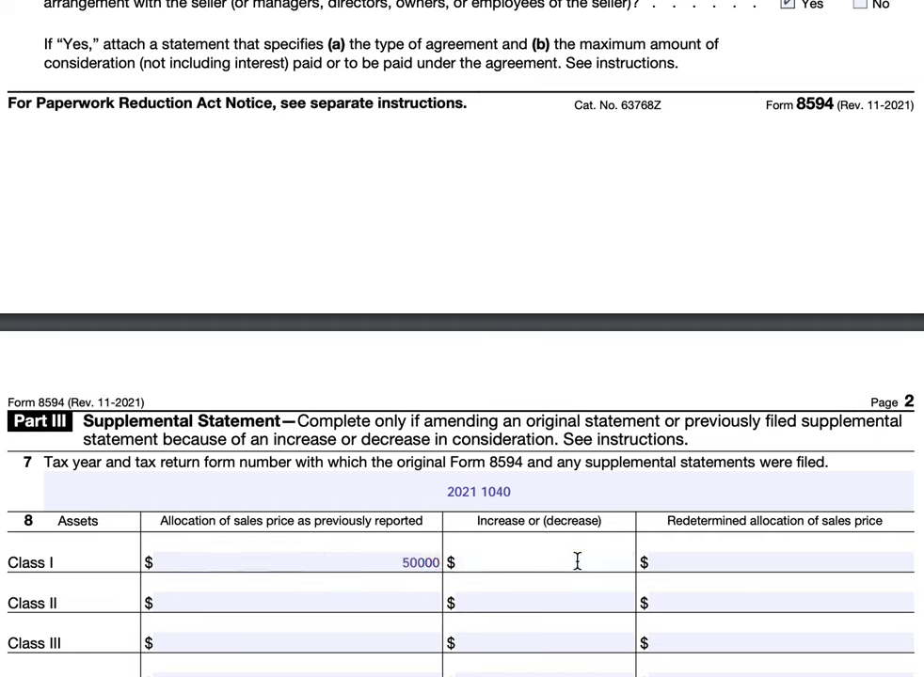
left_click(411, 563)
key("BackSpace")
type("10")
- Enter a Class I decrease of (50000) and a redetermined sales price allocation of 50000 on line 8
left_click(546, 557)
type("(500")
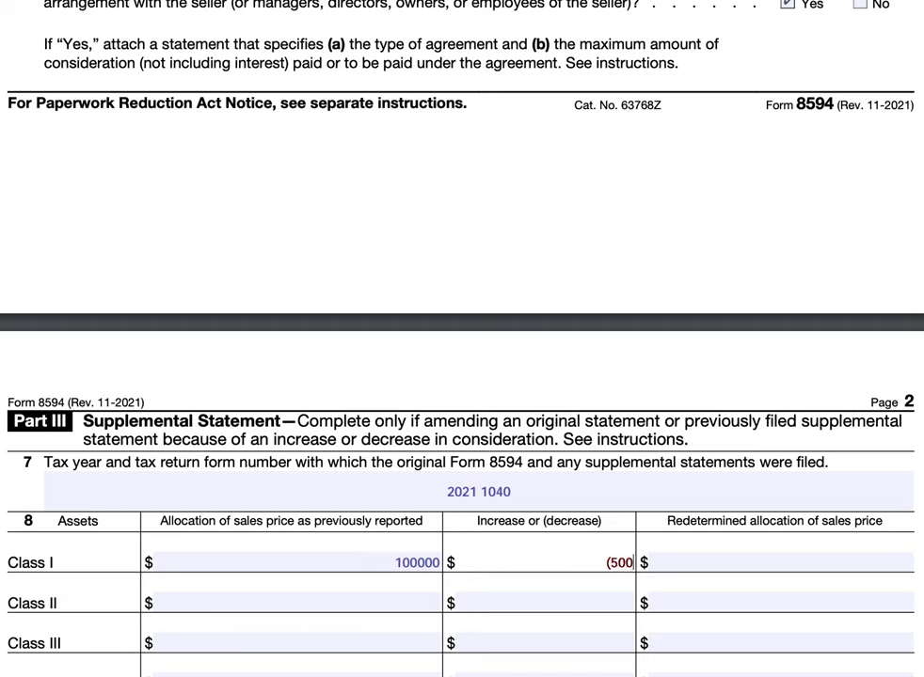
type("00)")
left_click(643, 558)
type("50000")
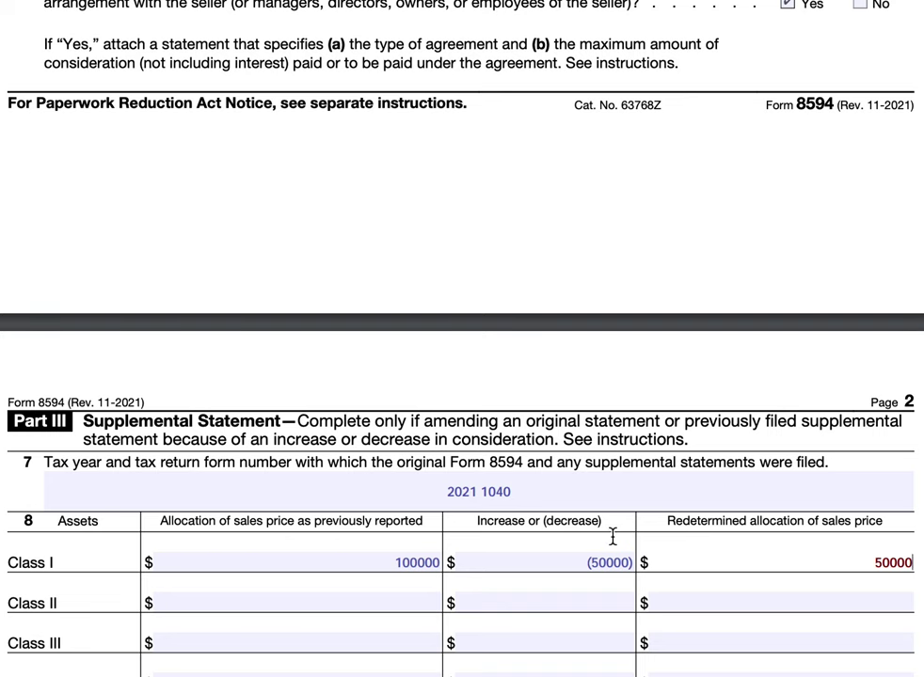
- Review the line 5 and 6 answers, the line 8 allocation table and the line 9 space for reasons
scroll(613, 536, "down", 5)
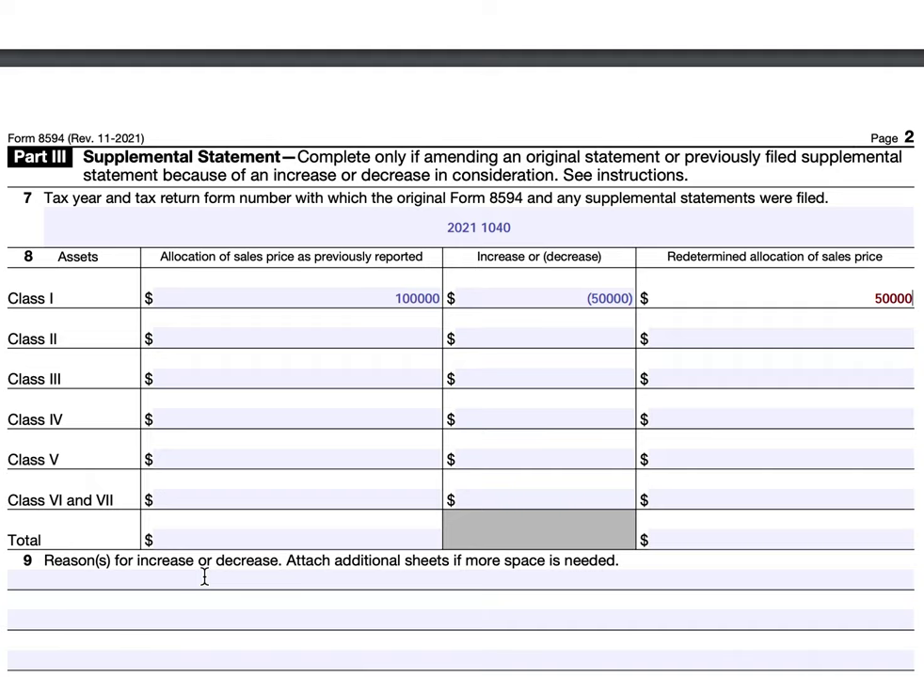
scroll(217, 572, "up", 10)
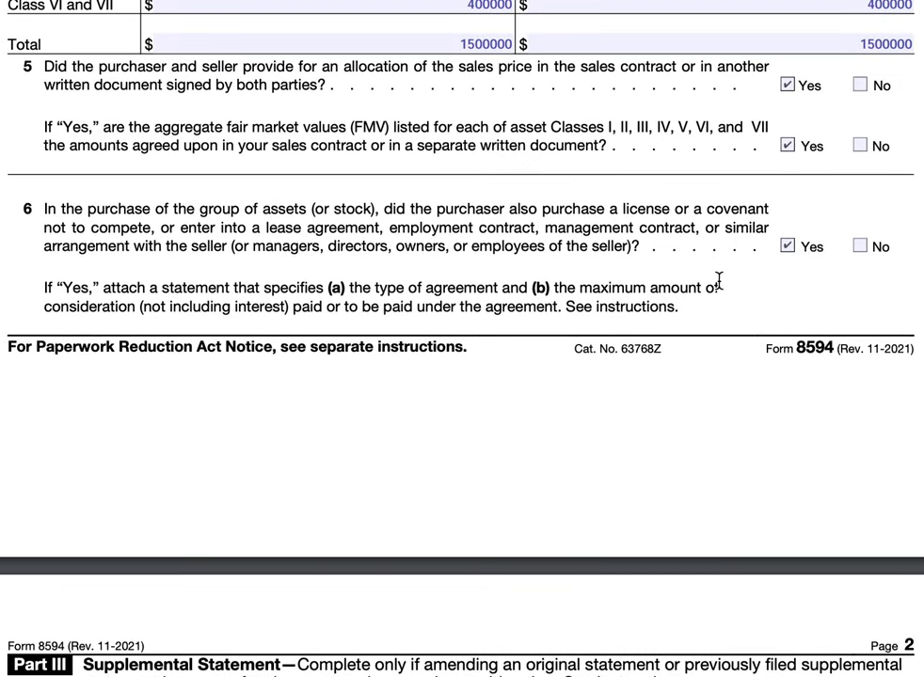
scroll(717, 285, "down", 9)
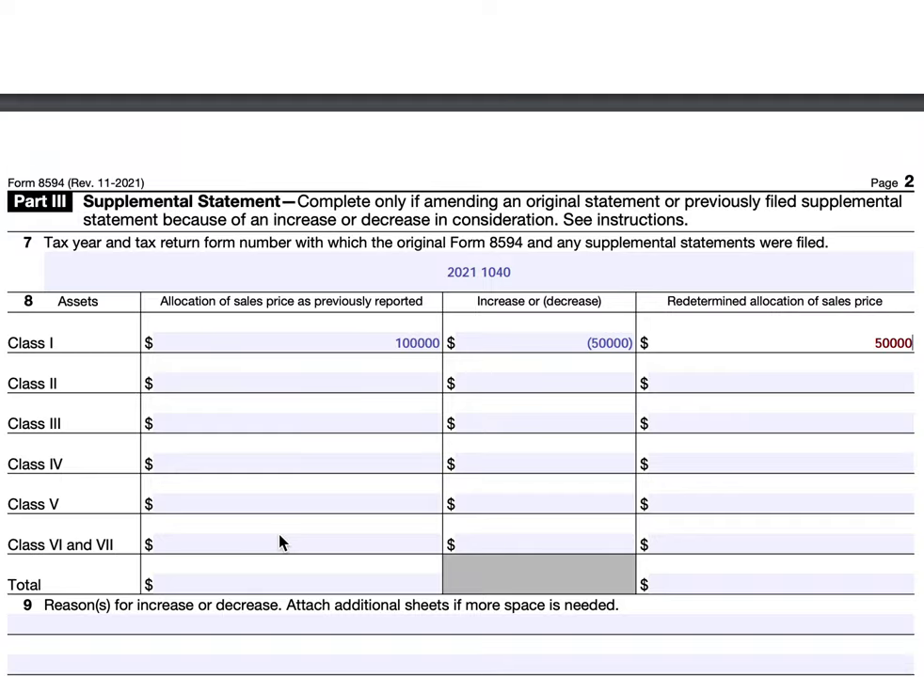
scroll(282, 543, "down", 5)
scroll(285, 542, "down", 3)
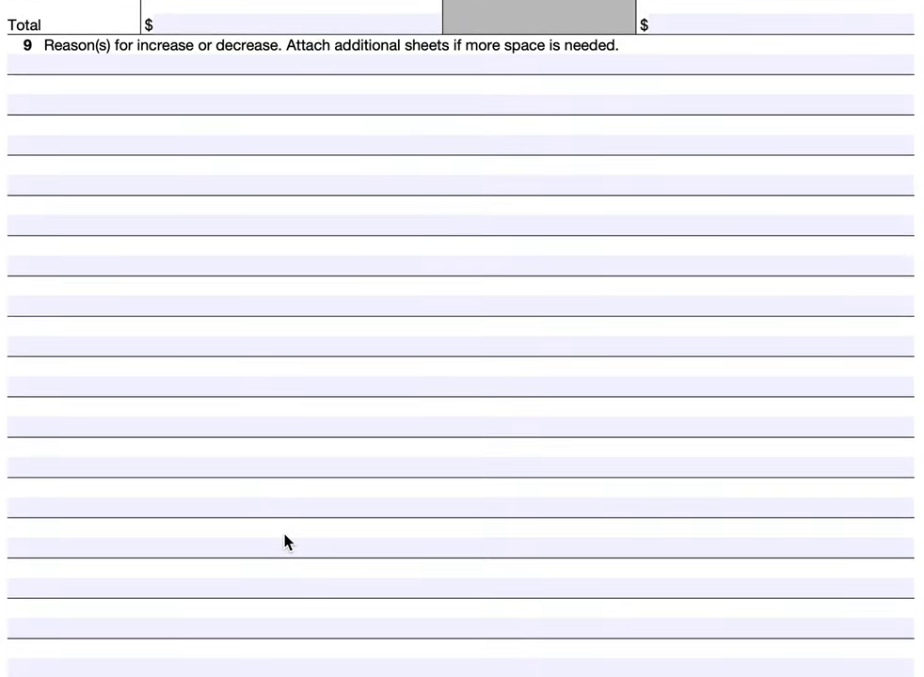
scroll(285, 543, "up", 9)
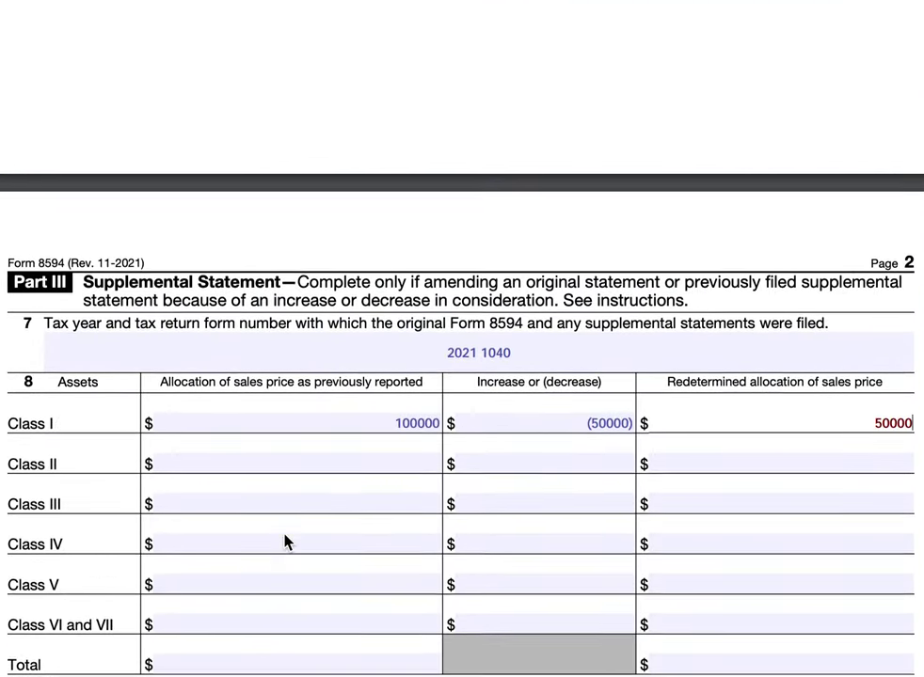
scroll(285, 543, "down", 1)
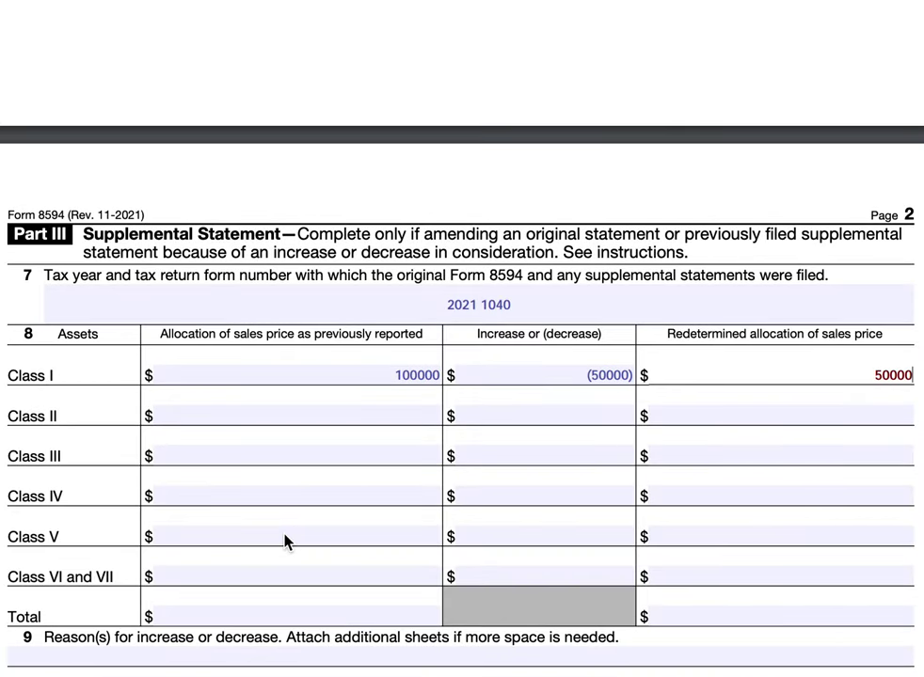